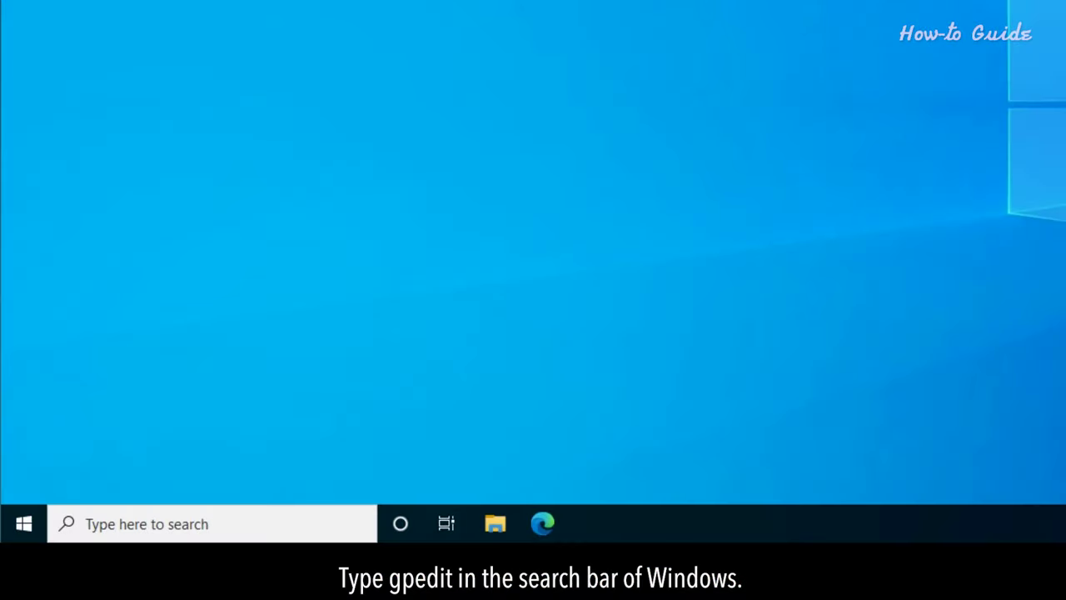
# Step: Search Windows for gpedit to find Edit group policy as the best match
pyautogui.click(71, 522)
pyautogui.write('gpedit')
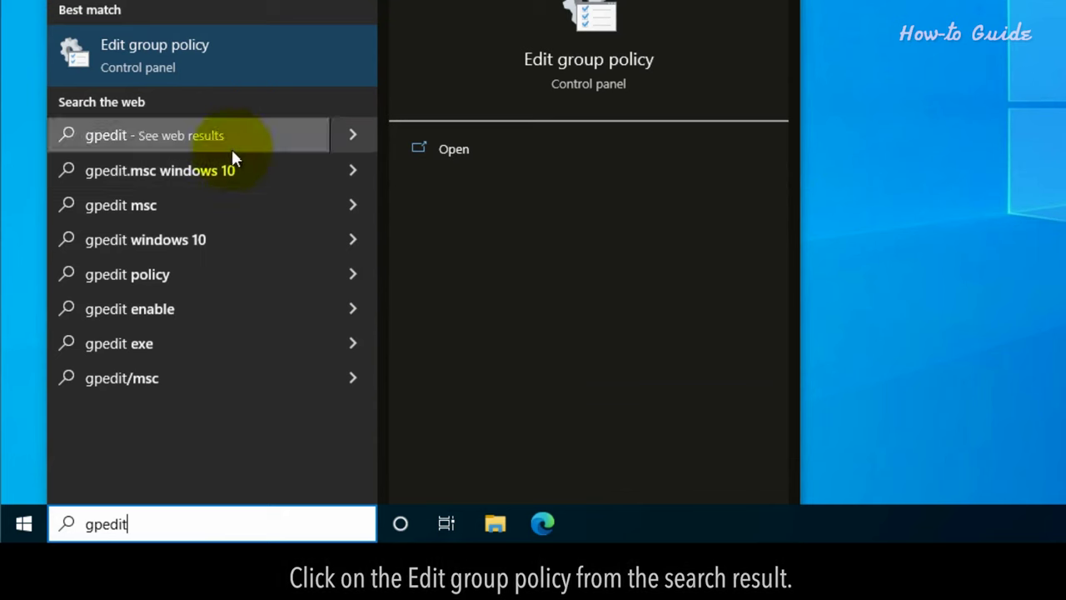
# Step: Open the Group Policy Editor to Administrative Templates > Windows Components > BitLocker Drive Encryption > Operating System Drives, enlarged
pyautogui.click(175, 56)
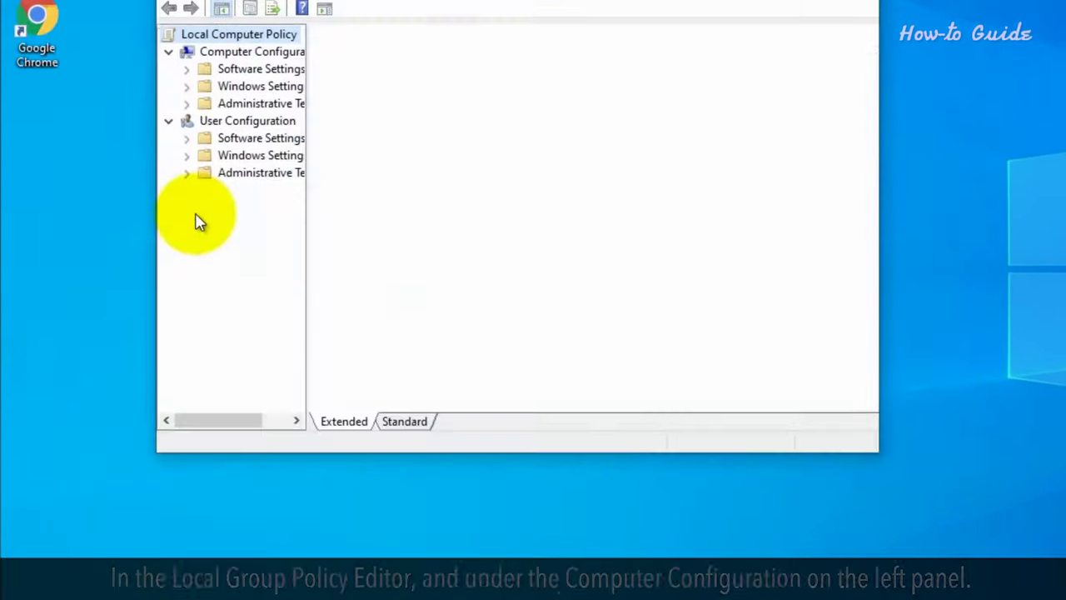
pyautogui.moveTo(308, 488); pyautogui.dragTo(371, 474)
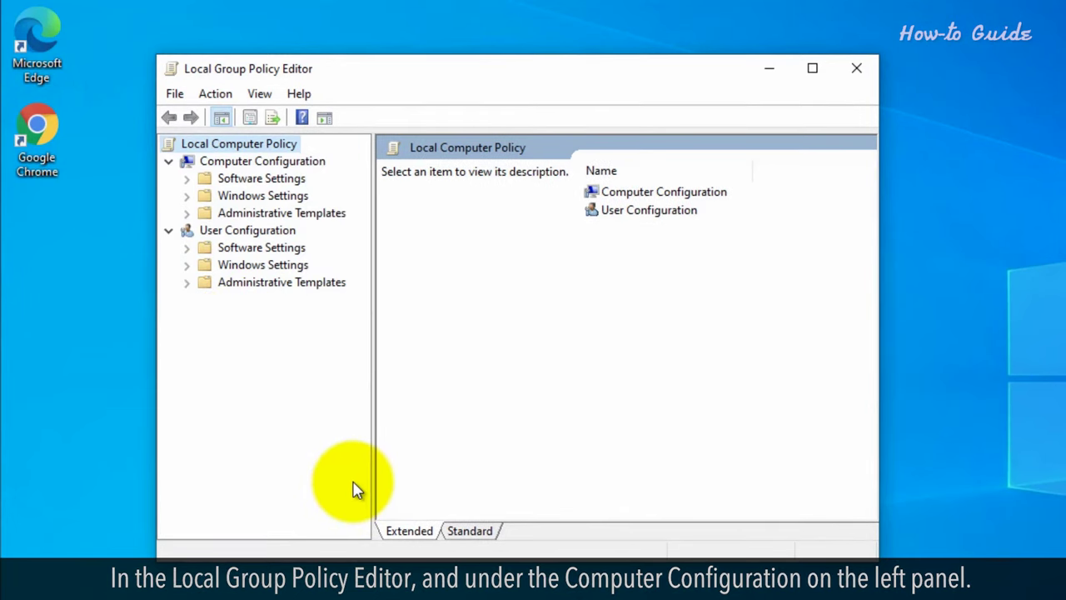
pyautogui.click(186, 214)
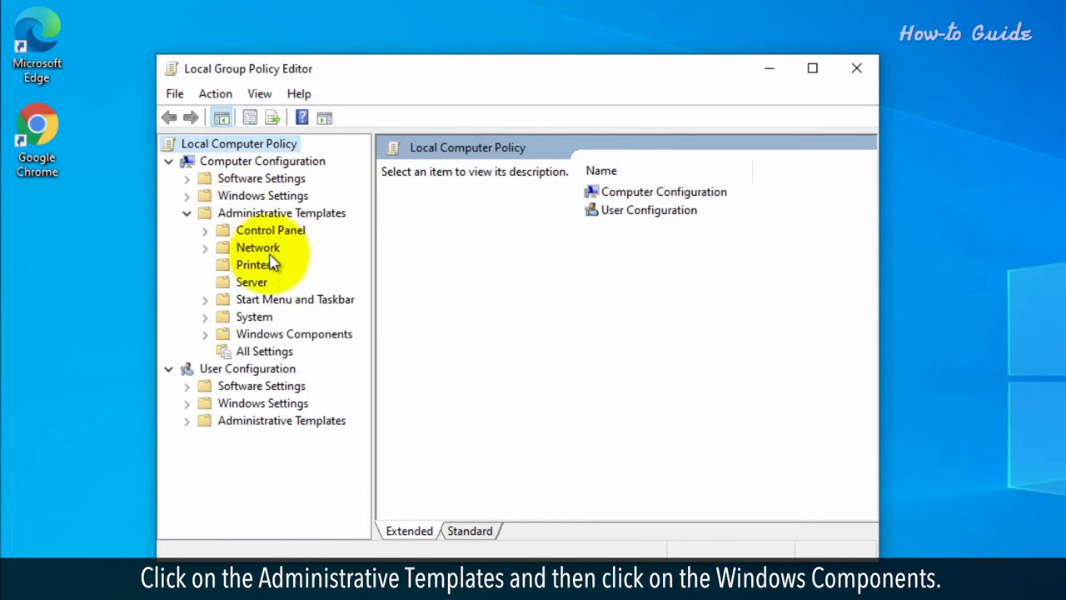
pyautogui.click(205, 335)
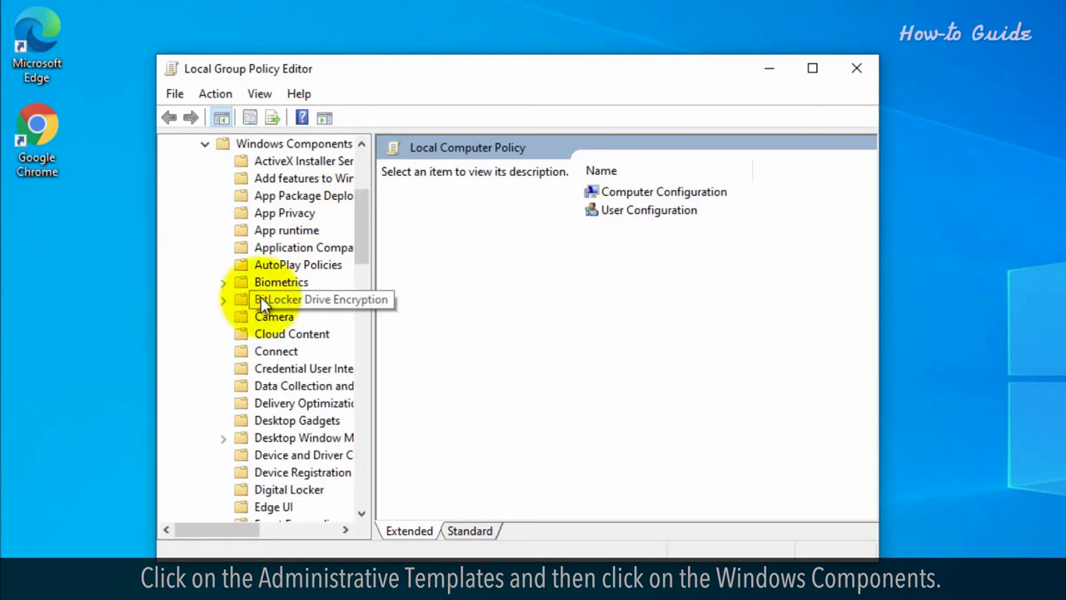
pyautogui.moveTo(373, 464); pyautogui.dragTo(443, 461)
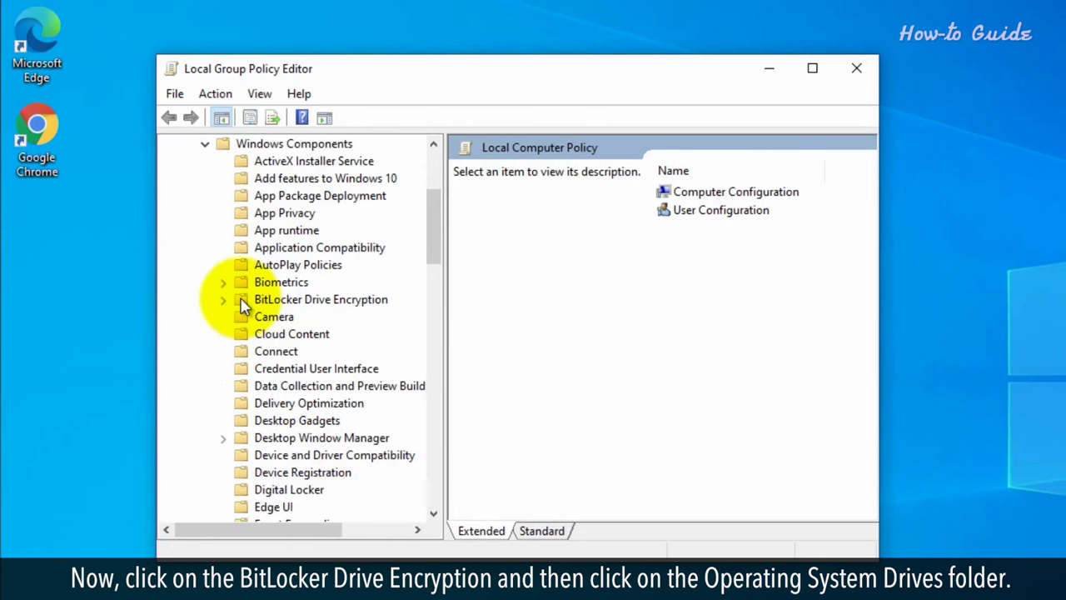
pyautogui.click(240, 301)
pyautogui.click(227, 302)
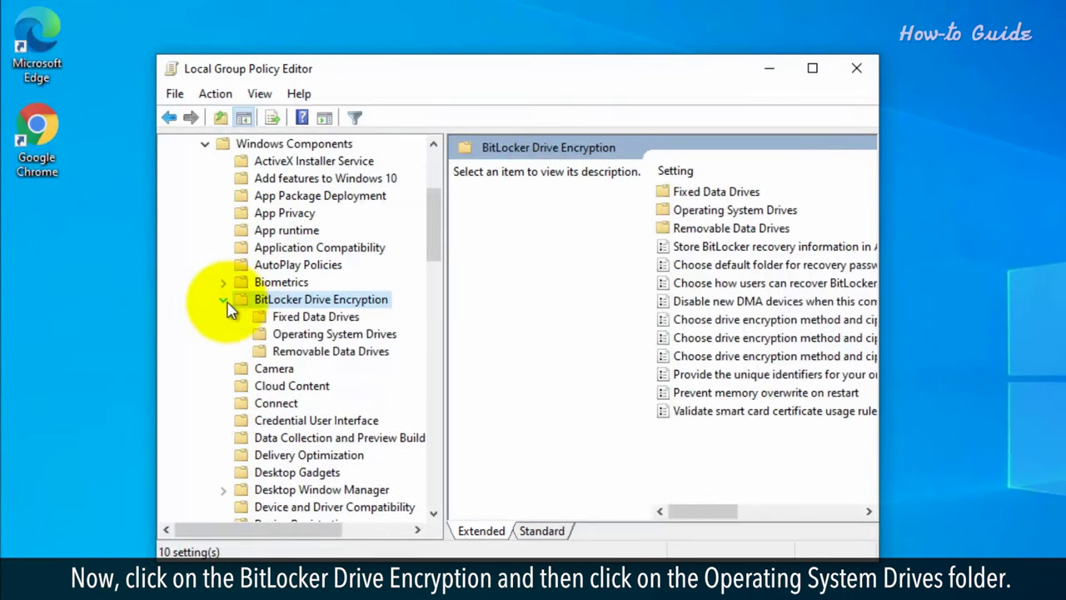
pyautogui.click(299, 333)
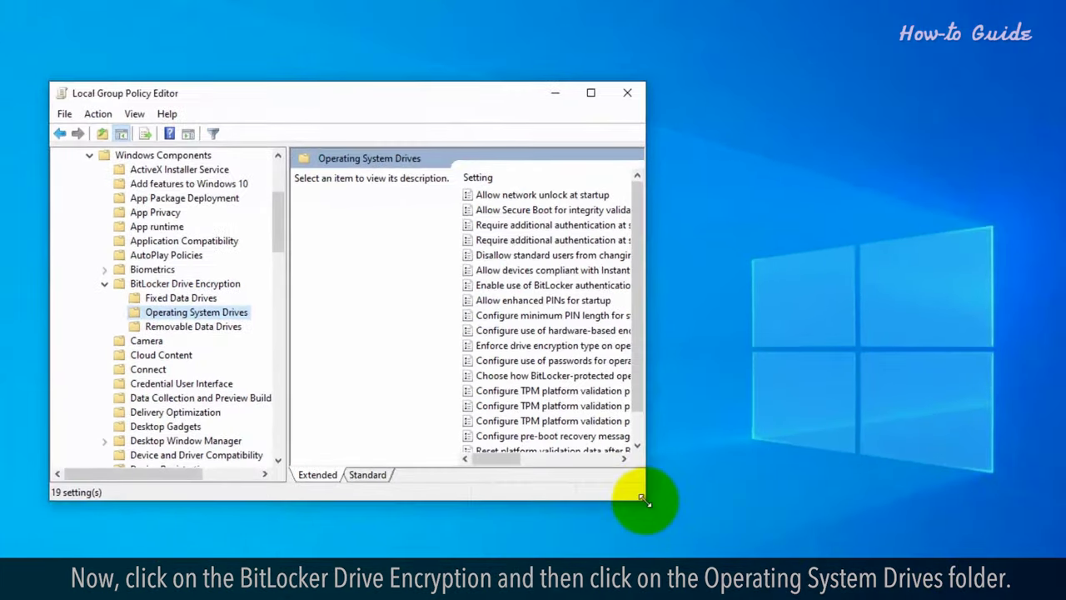
pyautogui.moveTo(693, 513); pyautogui.dragTo(1055, 574)
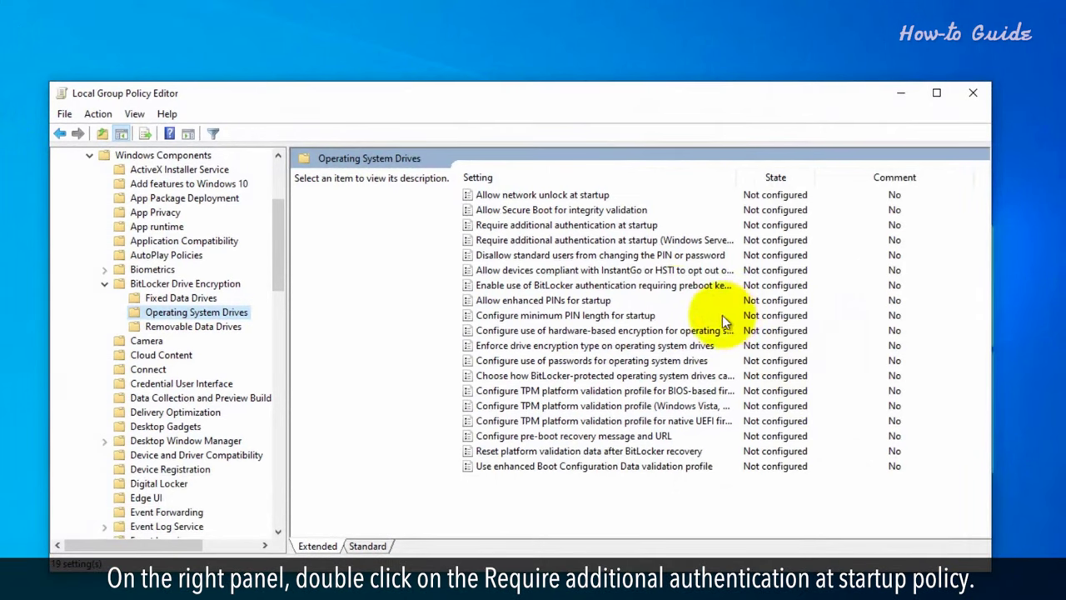
# Step: Enable 'Require additional authentication at startup' with 'Allow BitLocker without a compatible TPM' checked
pyautogui.click(629, 228)
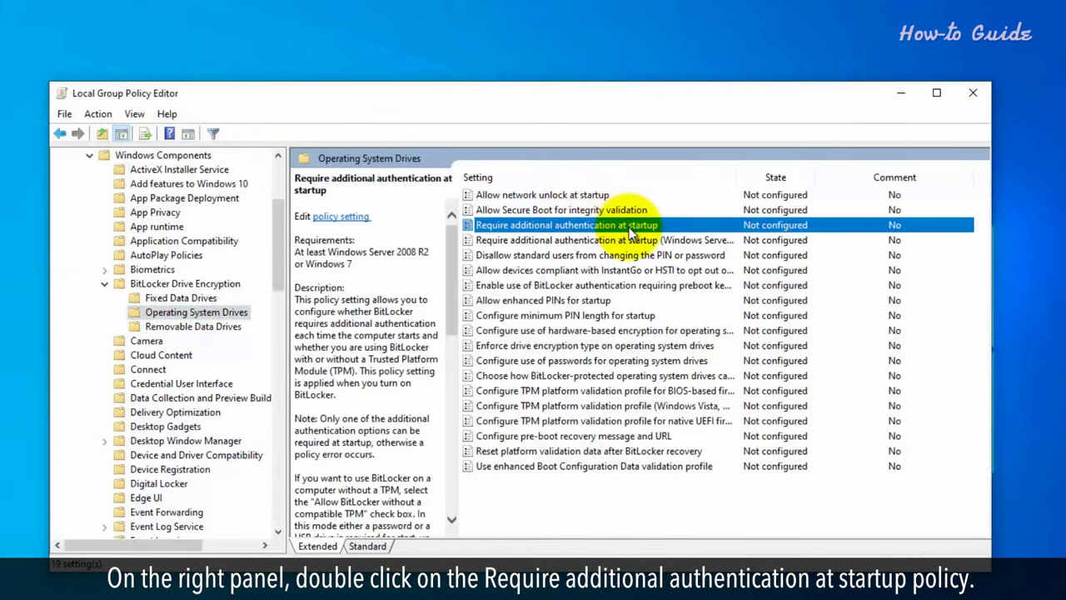
pyautogui.doubleClick(467, 225)
pyautogui.moveTo(350, 21); pyautogui.dragTo(573, 50)
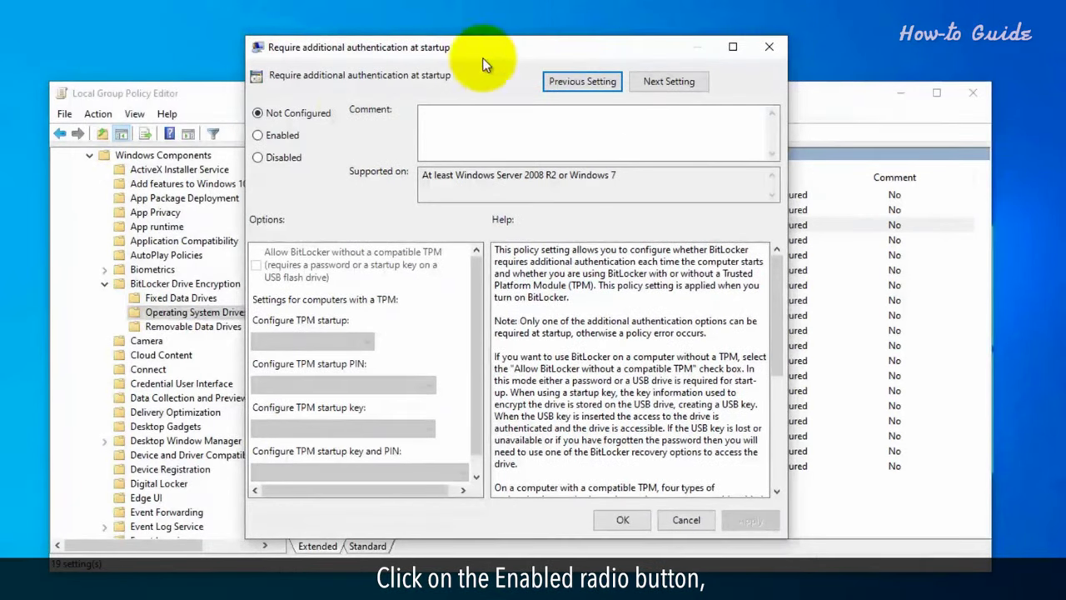
pyautogui.click(257, 135)
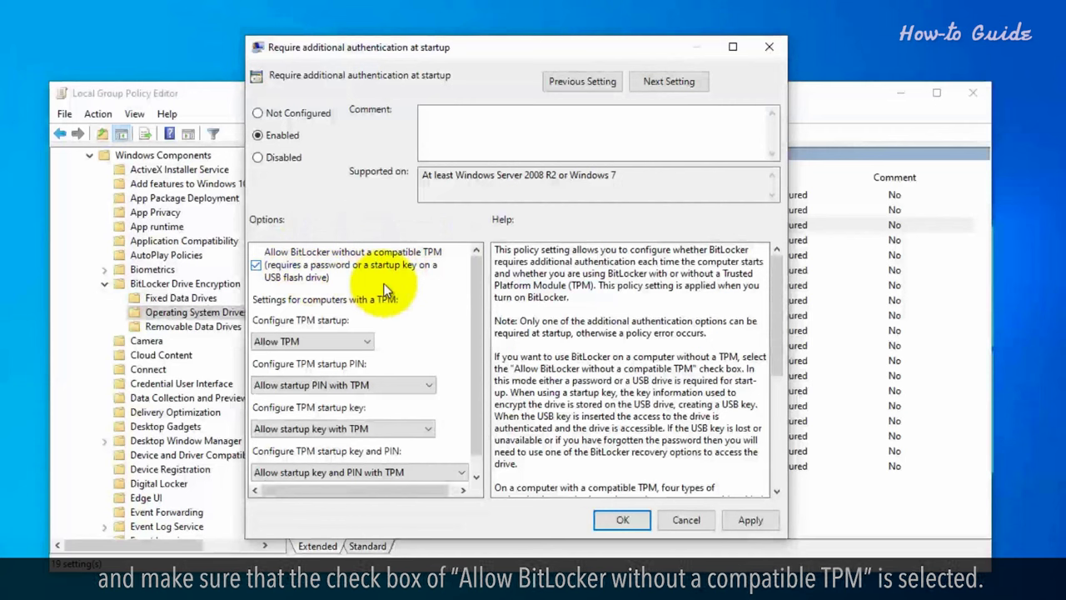
pyautogui.click(751, 521)
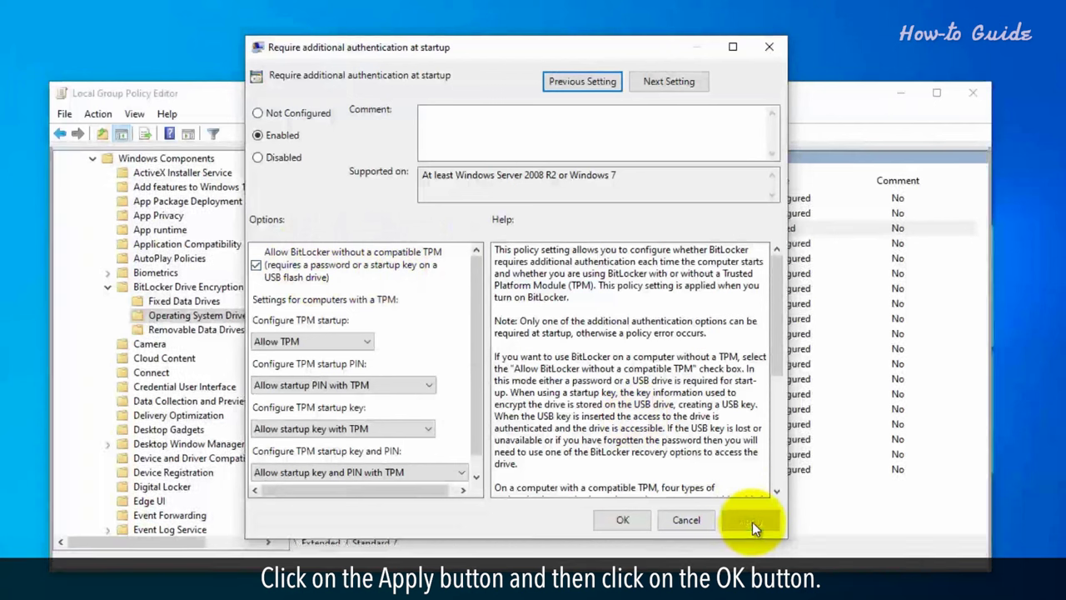
pyautogui.click(633, 520)
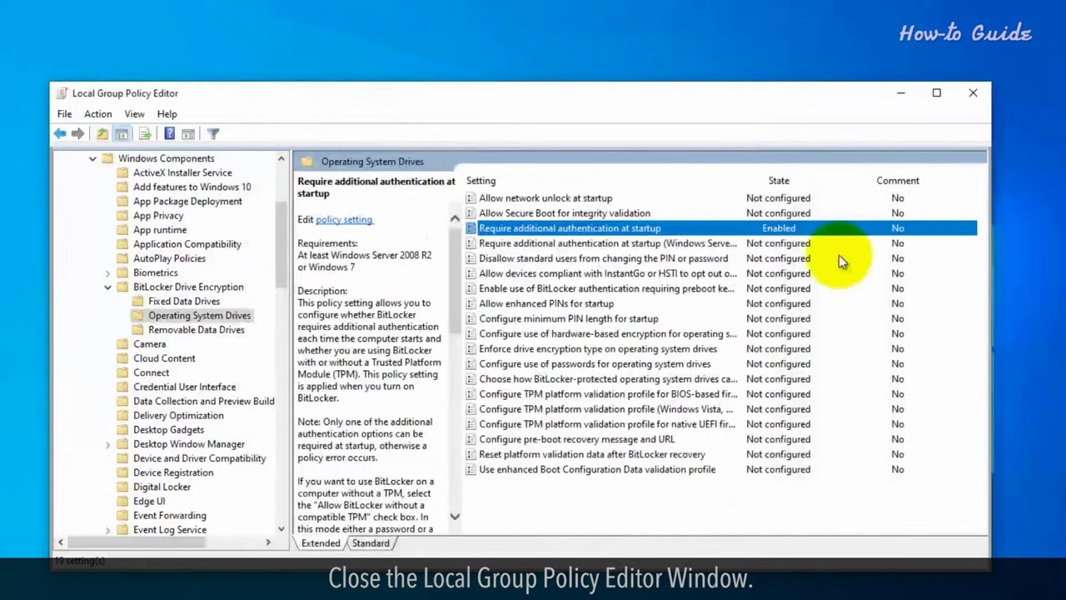
# Step: Close the policy editor and go to Control Panel's System and Security > BitLocker Drive Encryption
pyautogui.click(972, 98)
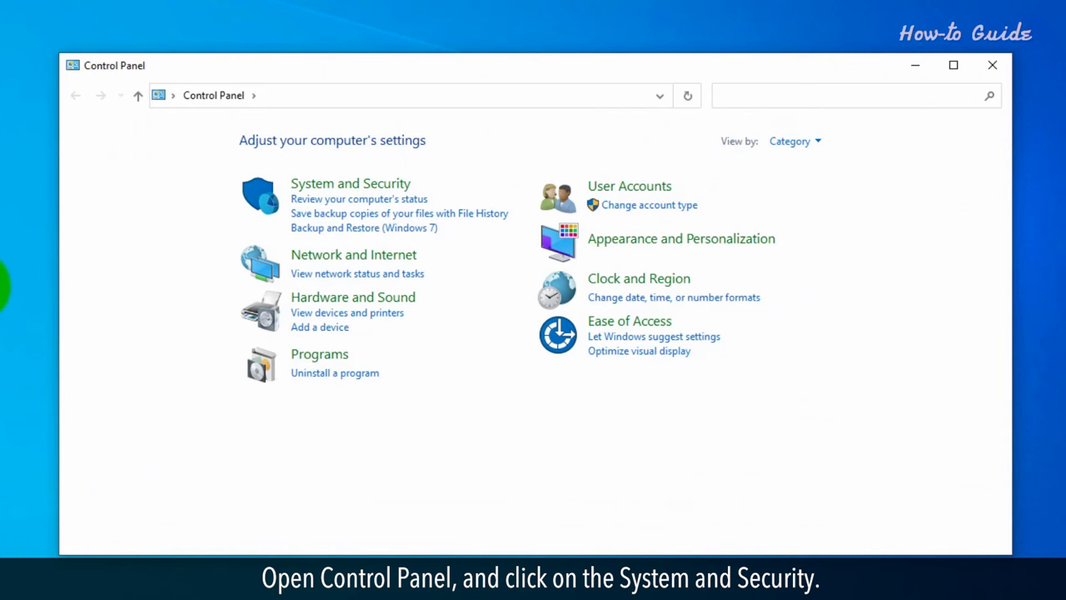
pyautogui.click(275, 192)
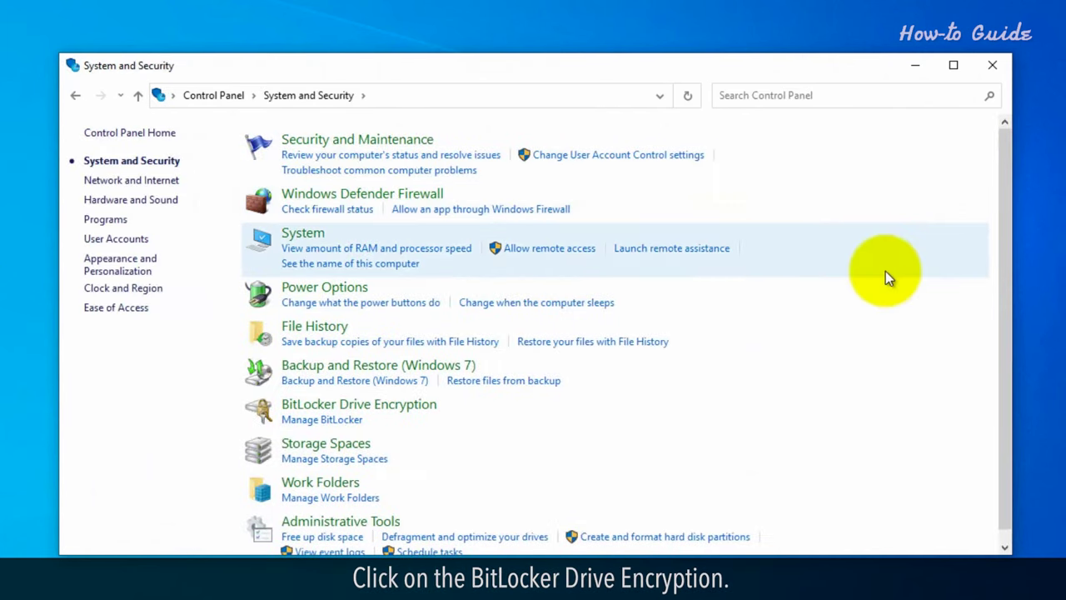
pyautogui.click(416, 405)
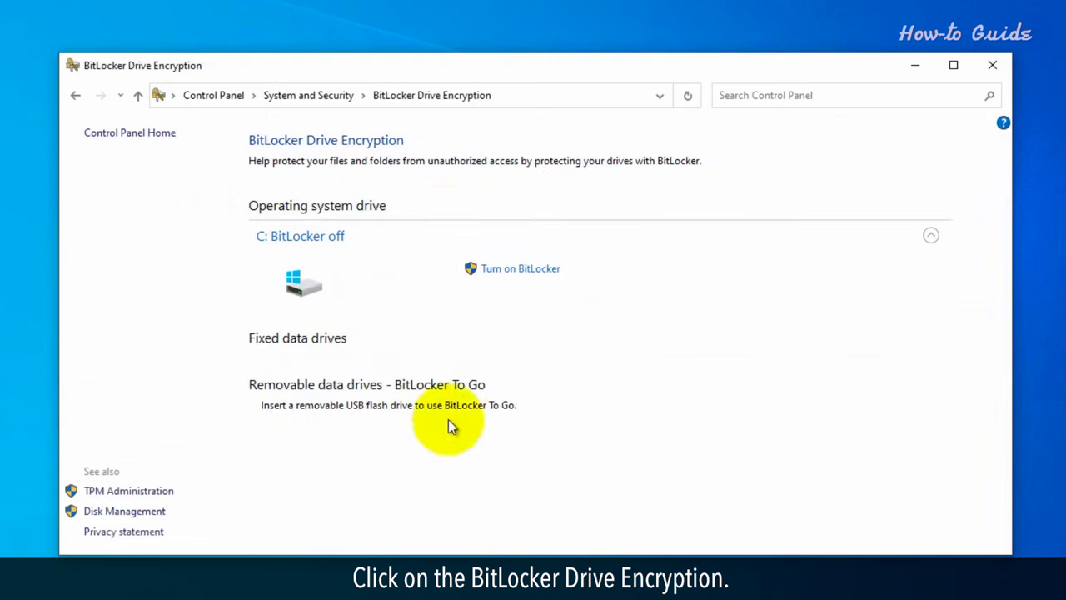
# Step: Turn on BitLocker for drive C: using a startup unlock password, entered twice
pyautogui.click(516, 273)
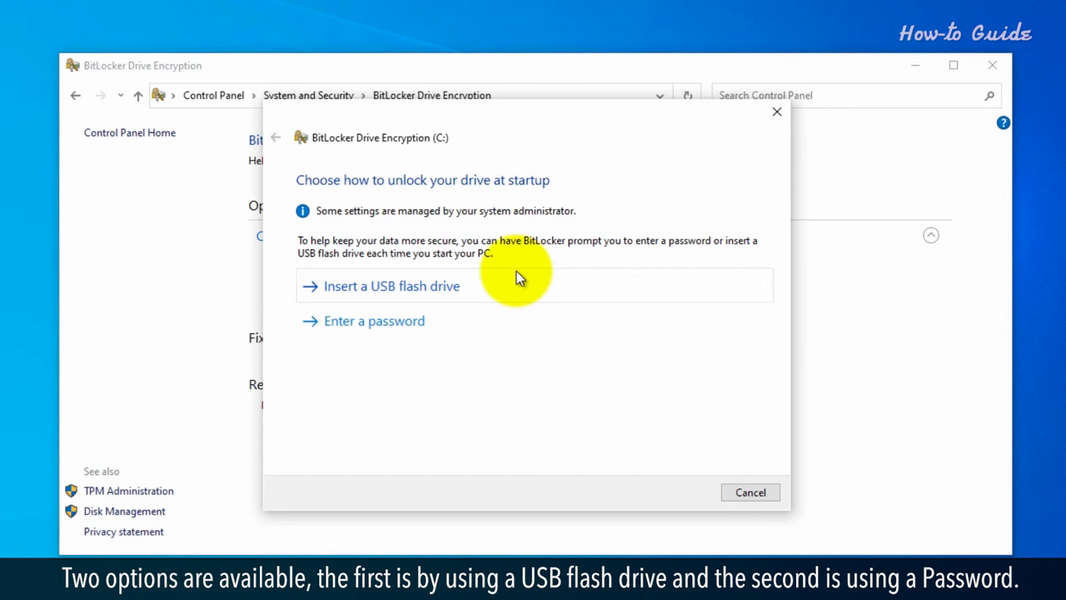
pyautogui.click(489, 288)
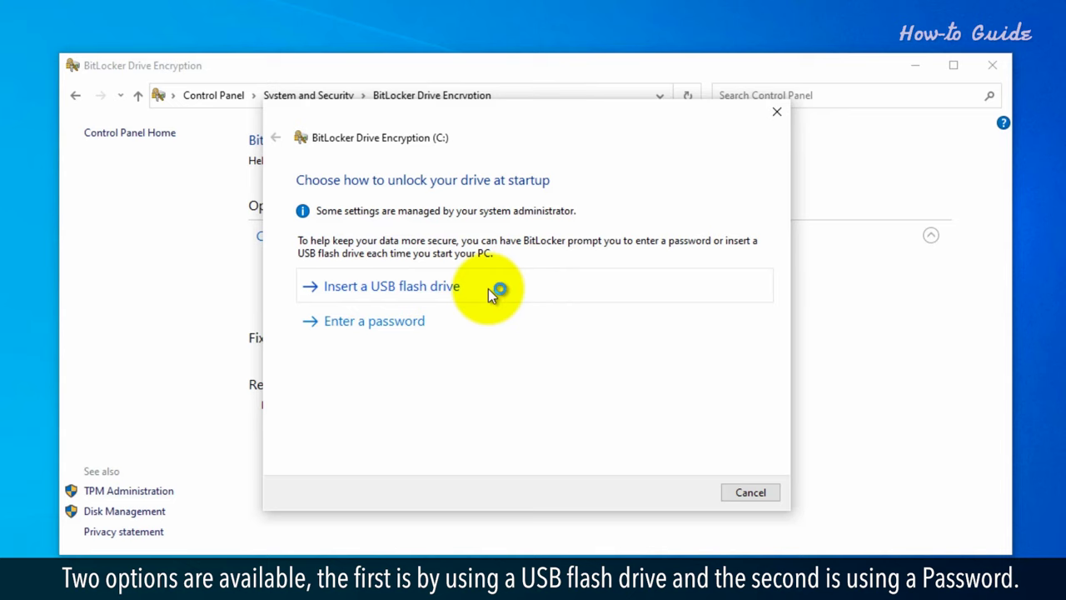
pyautogui.click(424, 334)
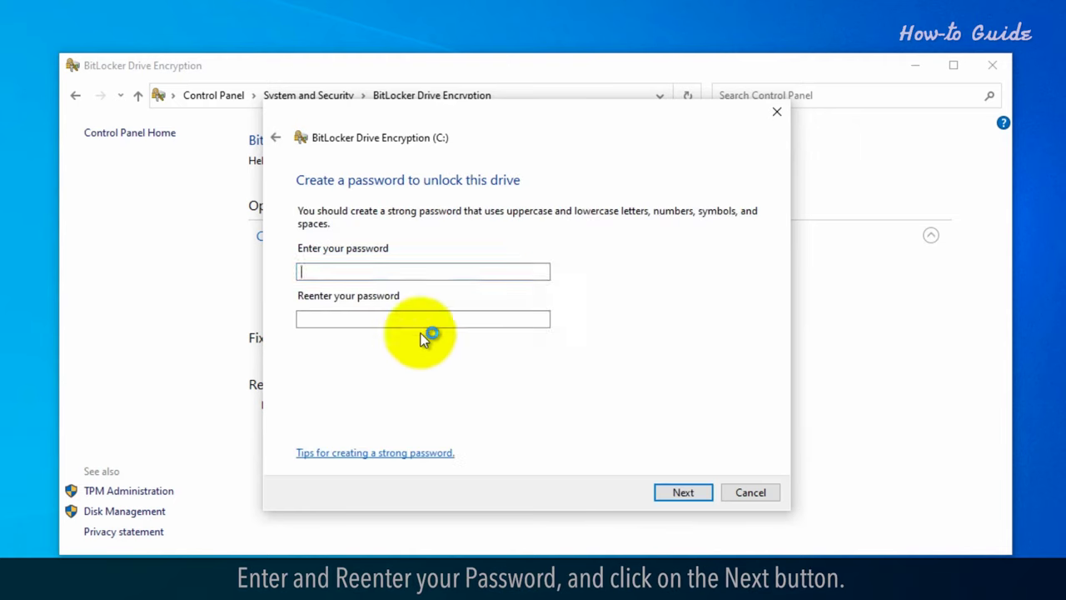
pyautogui.write('•••••••••')
pyautogui.click(399, 317)
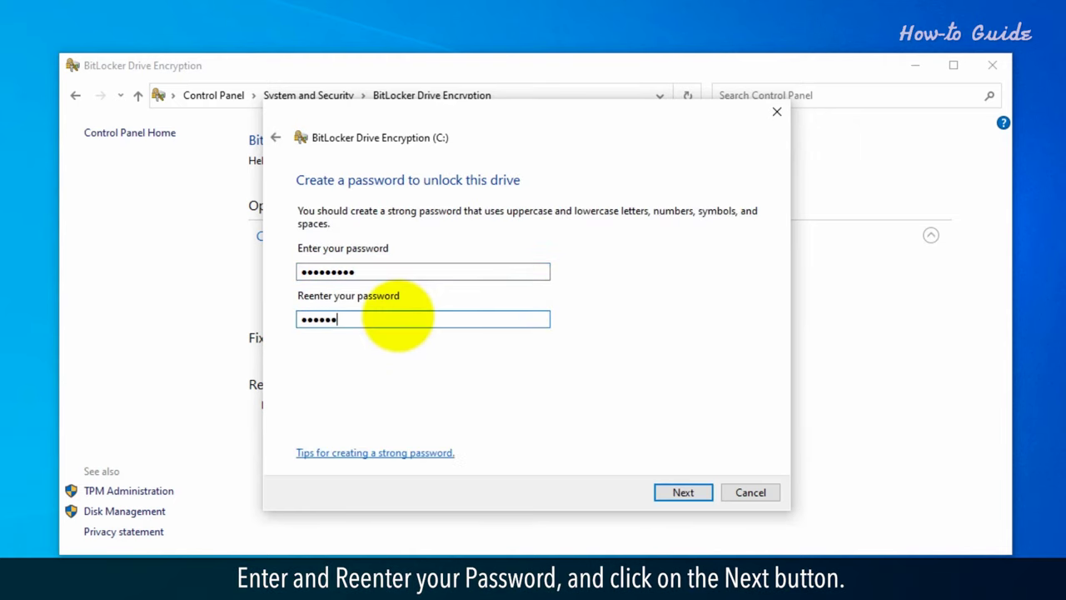
pyautogui.click(676, 493)
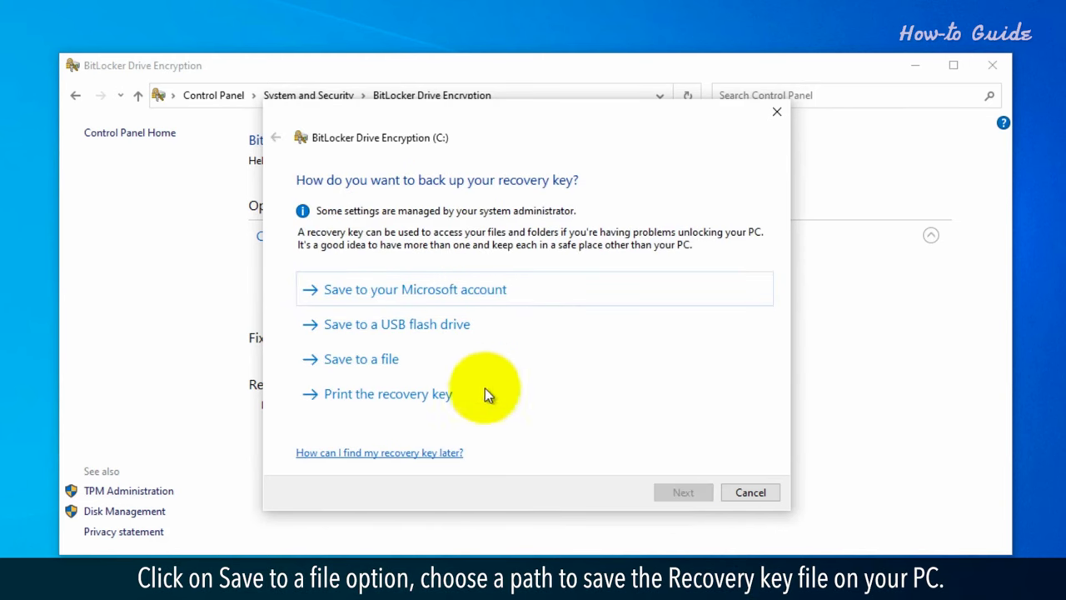
# Step: Save the recovery key as a text file to the shared Z: drive
pyautogui.click(378, 367)
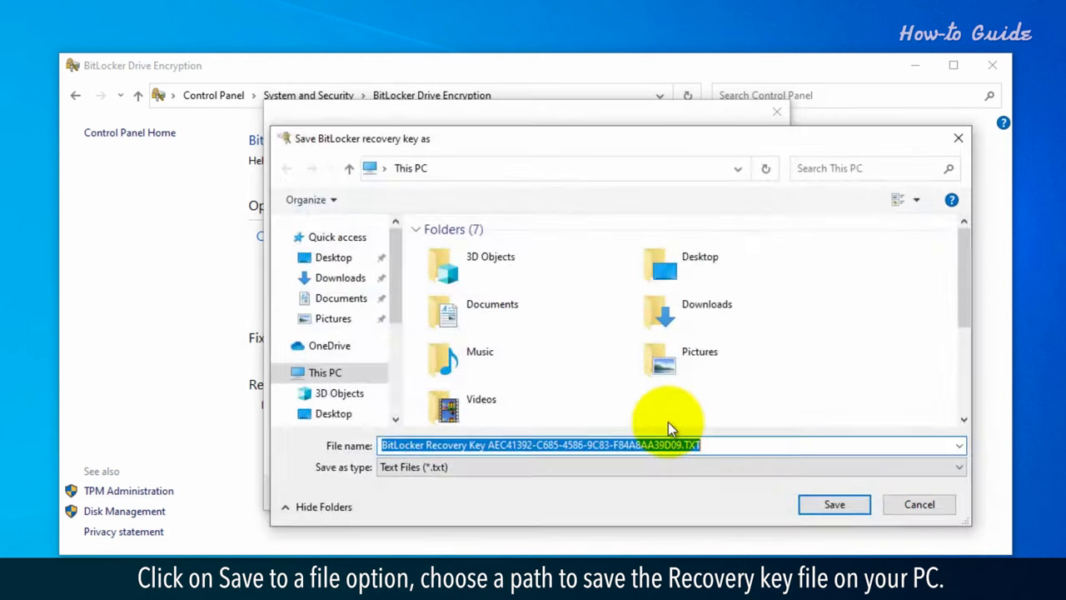
pyautogui.click(349, 255)
pyautogui.moveTo(400, 280); pyautogui.dragTo(402, 398)
pyautogui.click(367, 371)
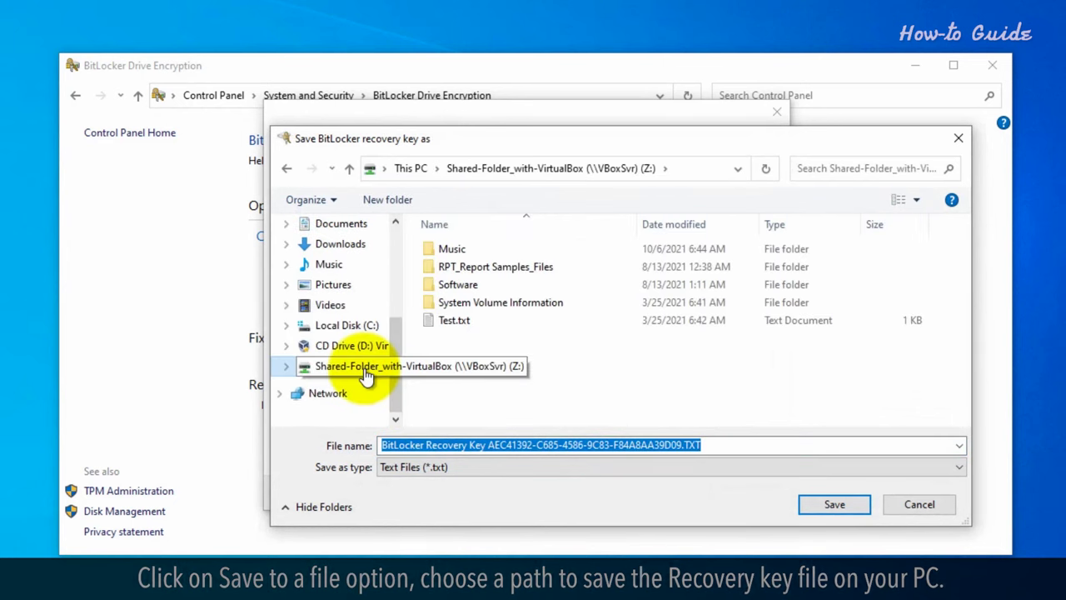
pyautogui.click(823, 509)
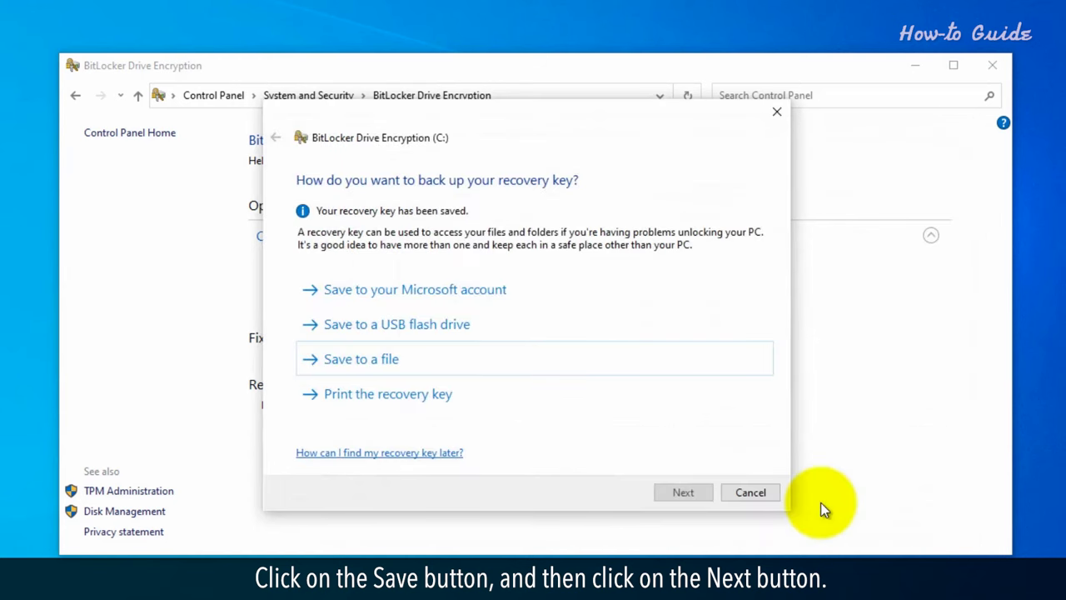
# Step: Encrypt used disk space only in new encryption mode, starting with a BitLocker system check
pyautogui.click(685, 492)
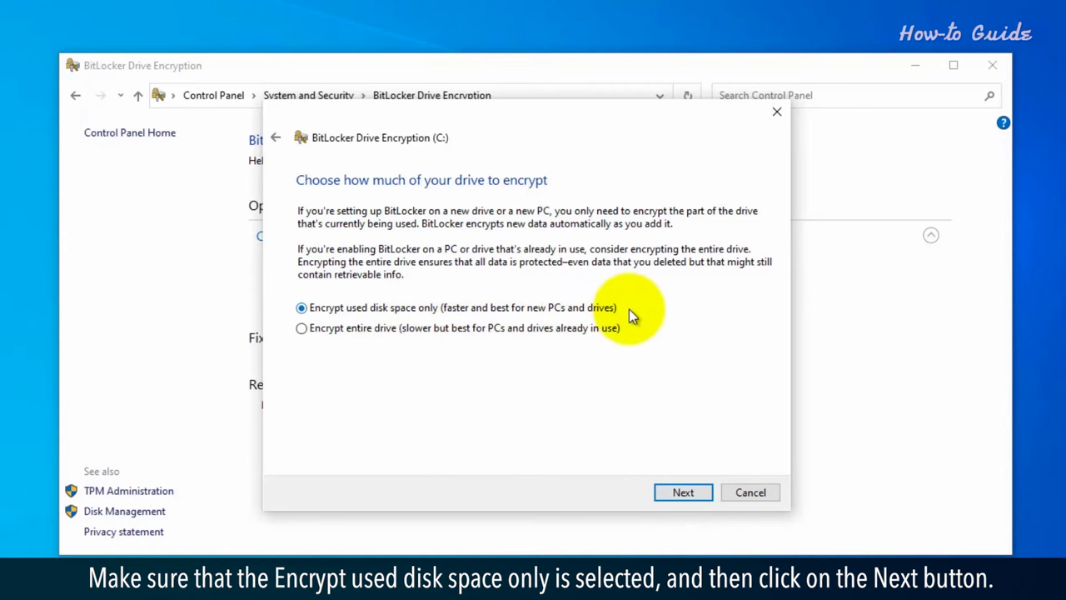
pyautogui.click(677, 491)
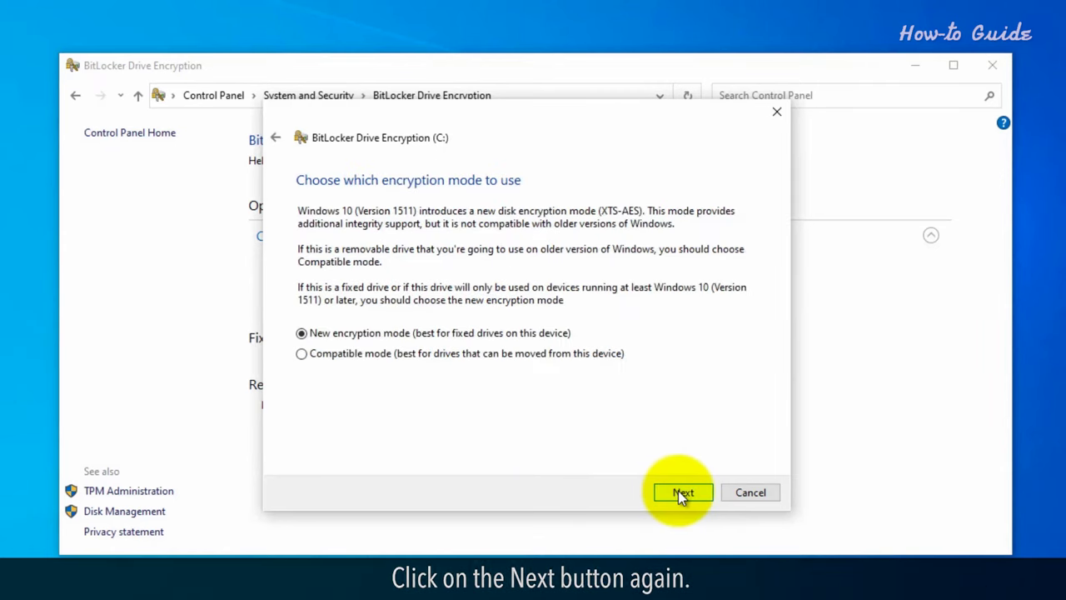
pyautogui.click(681, 493)
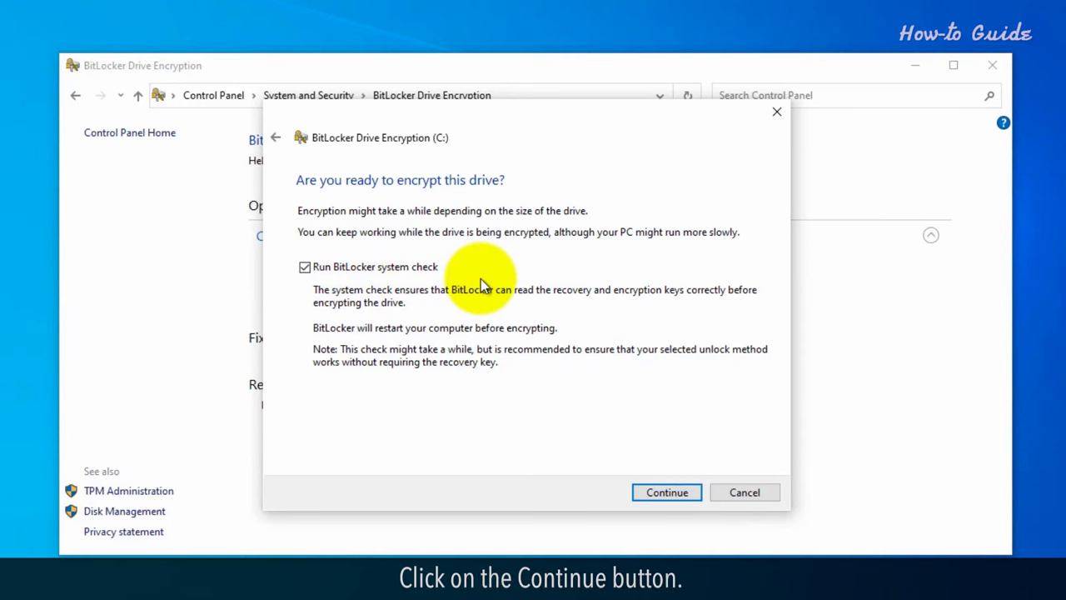
pyautogui.click(665, 495)
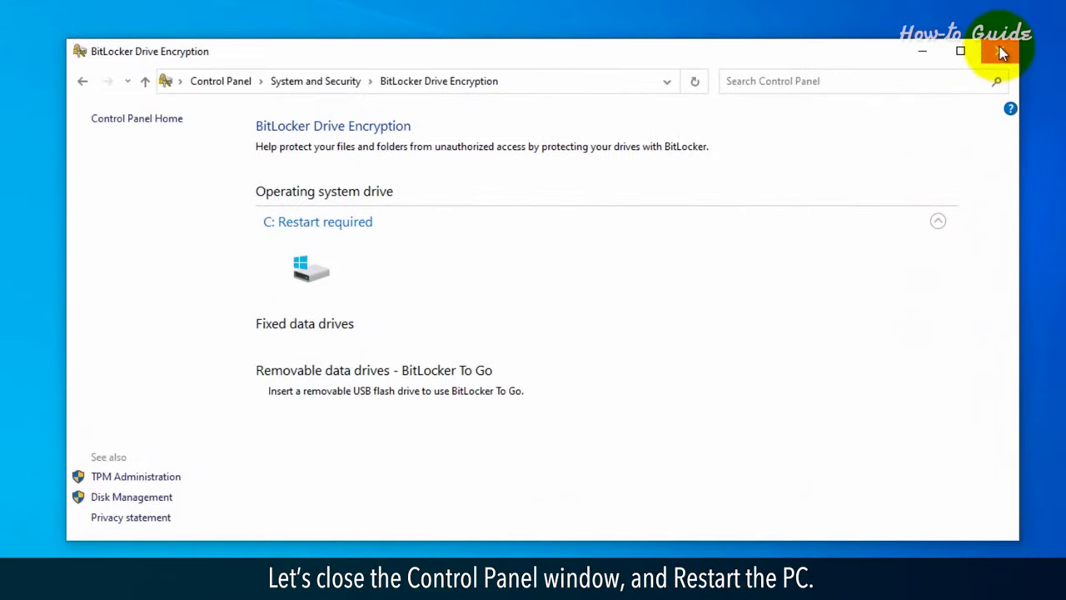
# Step: Close Control Panel and restart the PC from the Start menu
pyautogui.click(1001, 52)
pyautogui.click(21, 524)
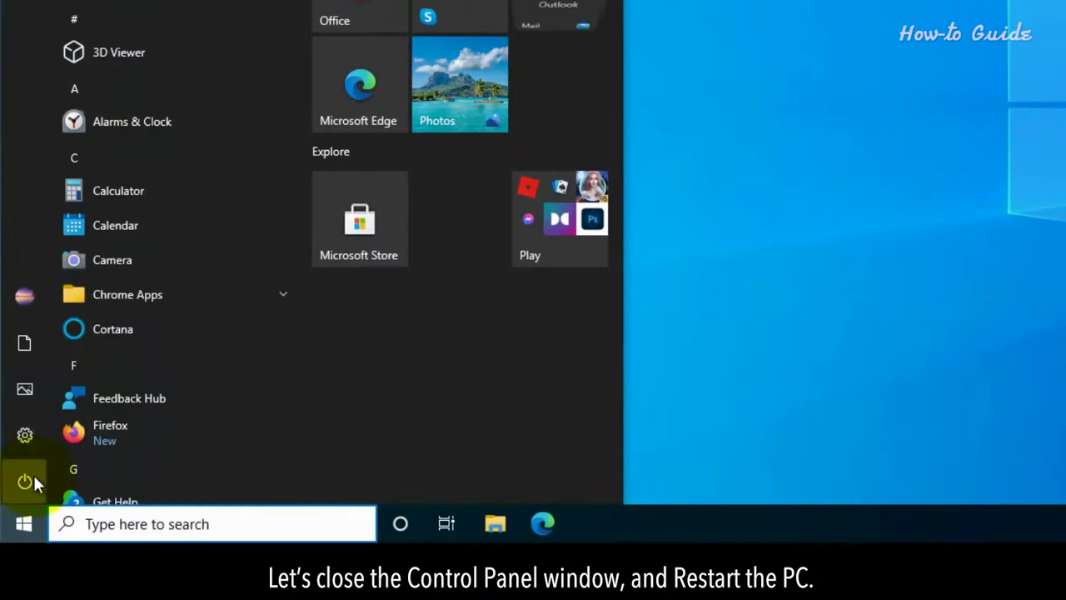
pyautogui.click(27, 478)
pyautogui.click(60, 434)
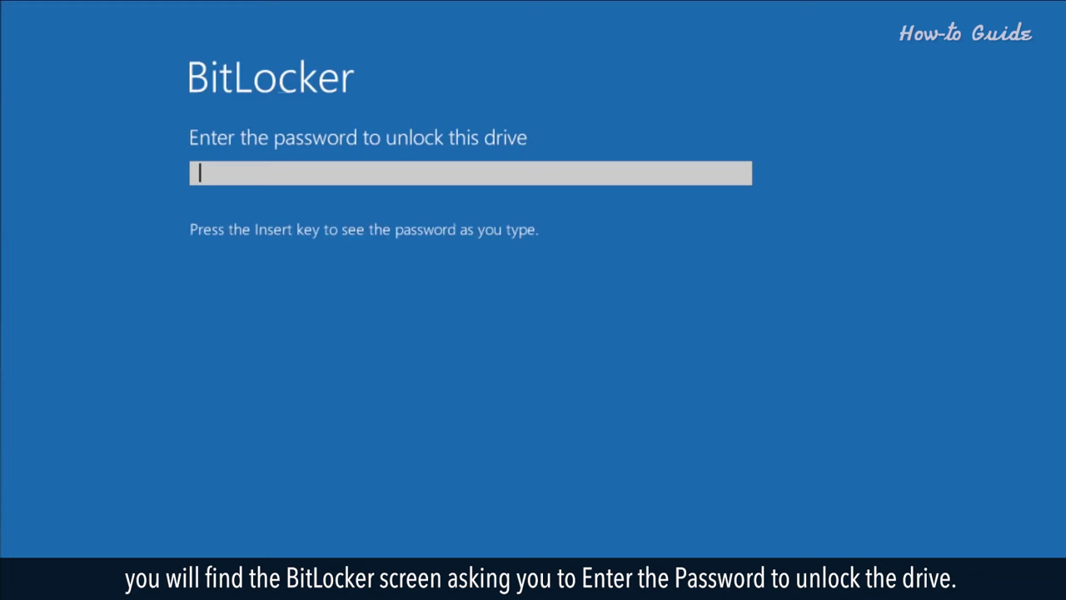
# Step: Enter the startup password at the BitLocker pre-boot prompt to unlock drive C:
pyautogui.write('*')
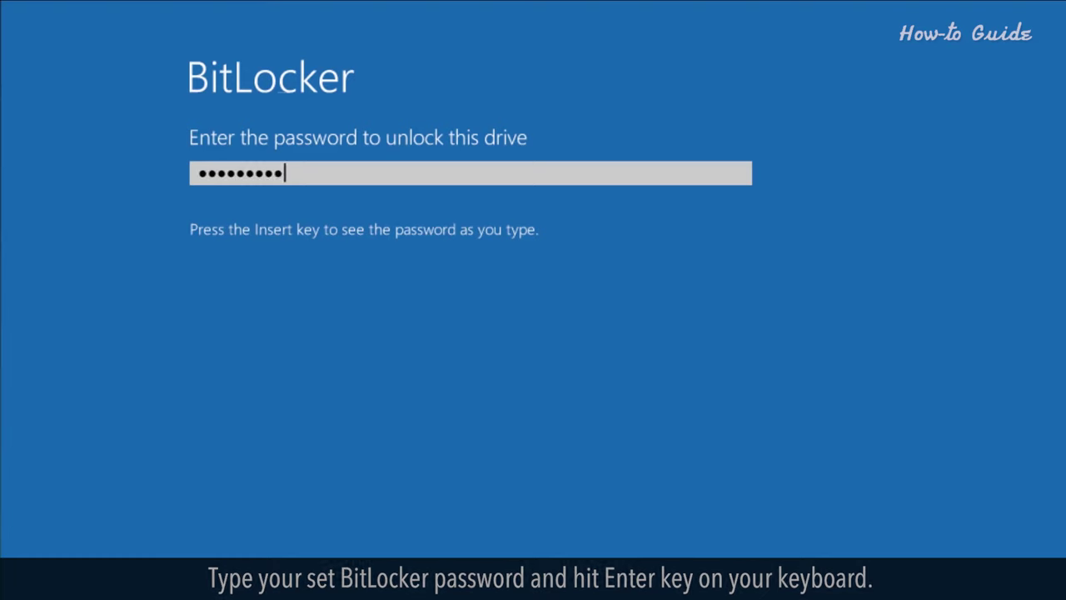
pyautogui.press('Return')
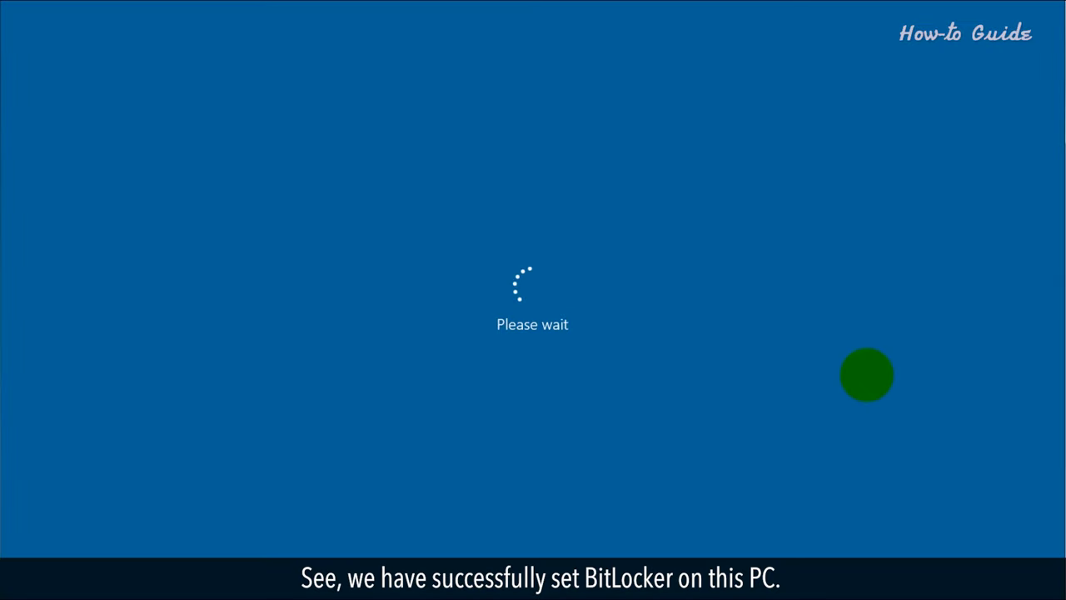